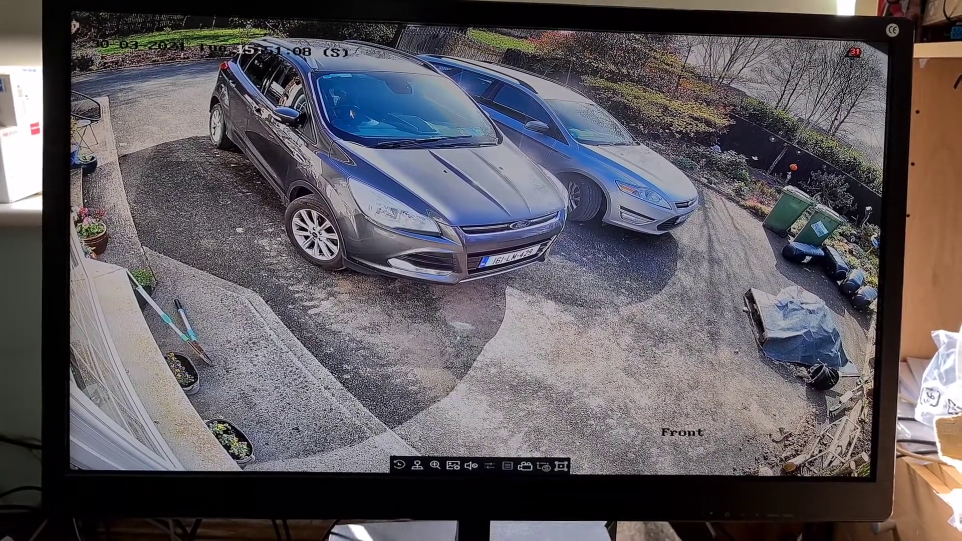
# Exit the full-screen live camera view and go to the recorded file search page
pyautogui.rightClick(351, 113)
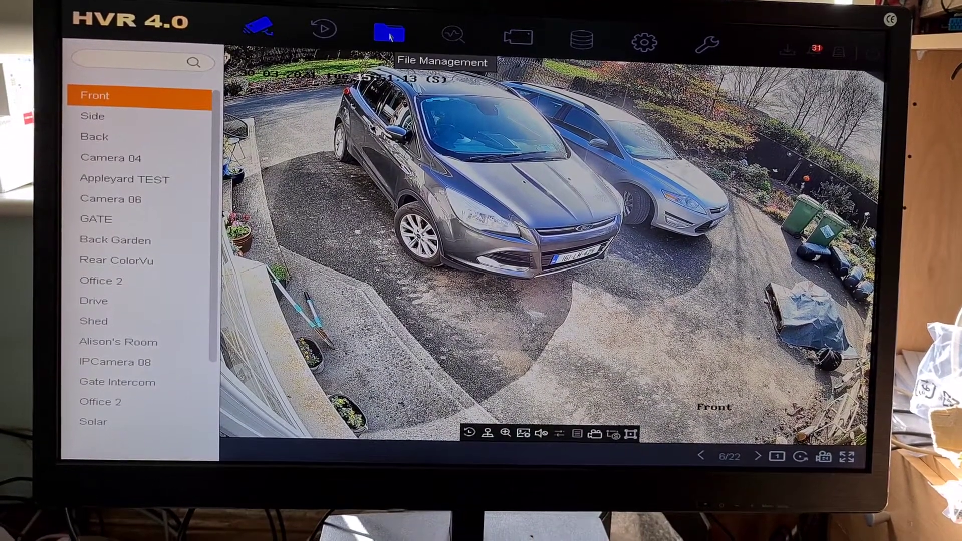
pyautogui.click(390, 33)
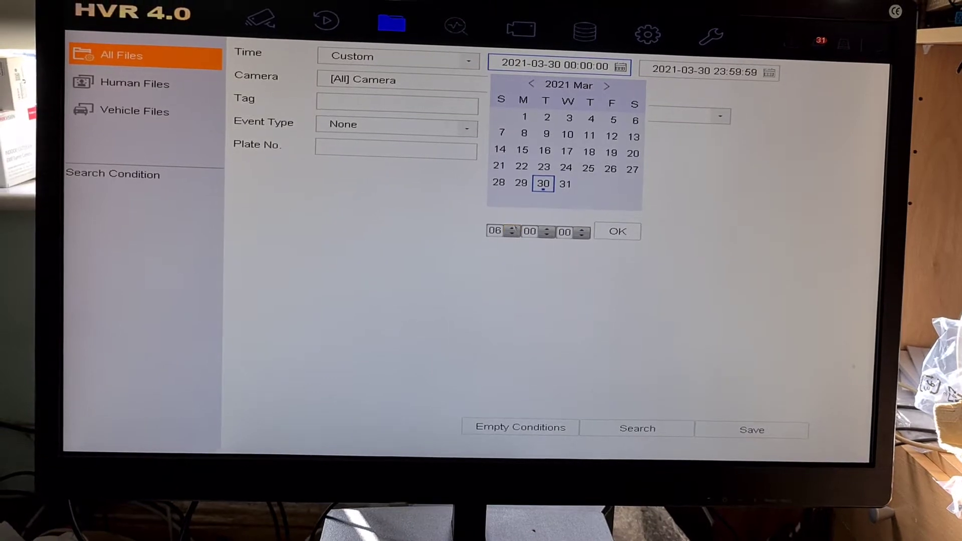
# Set the 30 March 2021 search window to start 10:00:00 and end 10:21:59
pyautogui.click(510, 230)
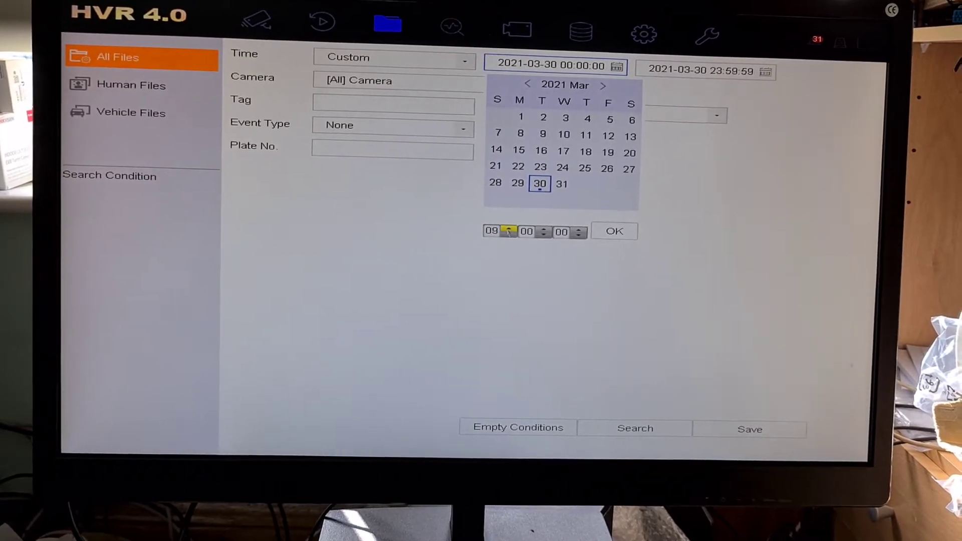
pyautogui.click(618, 232)
pyautogui.click(703, 72)
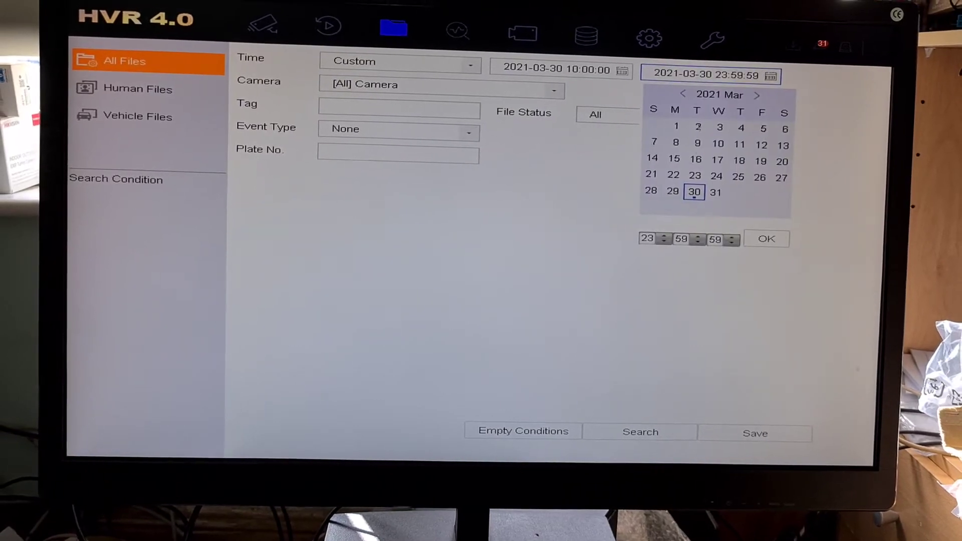
pyautogui.doubleClick(645, 240)
pyautogui.write('08')
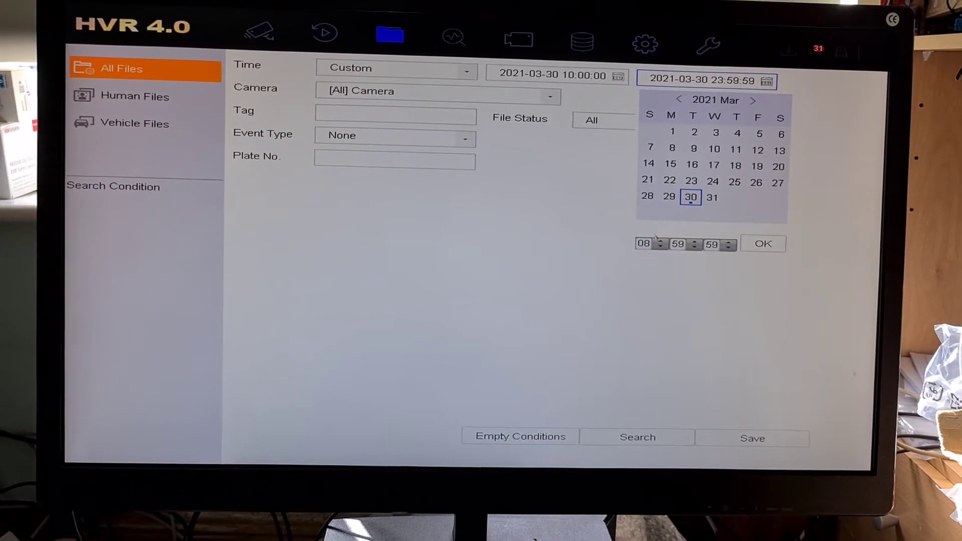
pyautogui.click(660, 238)
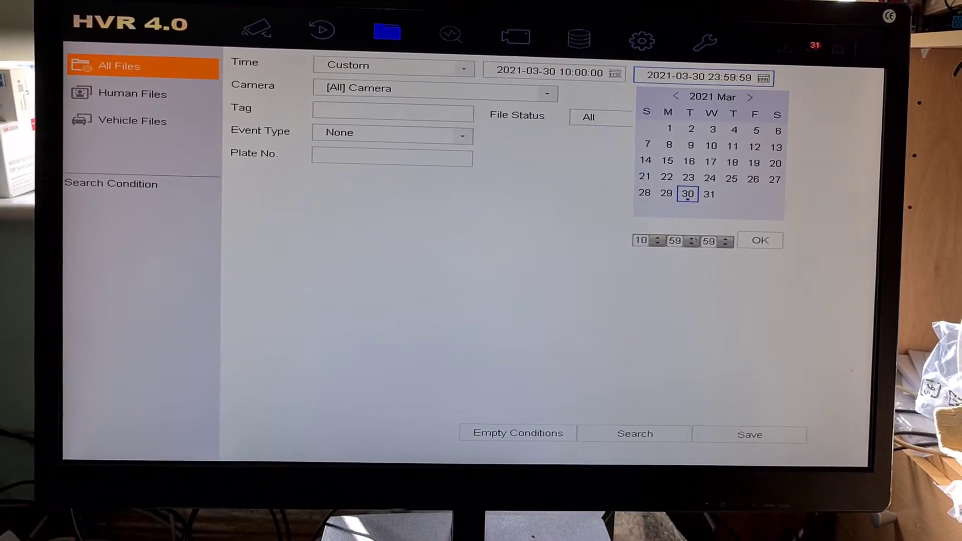
pyautogui.click(660, 240)
pyautogui.click(691, 240)
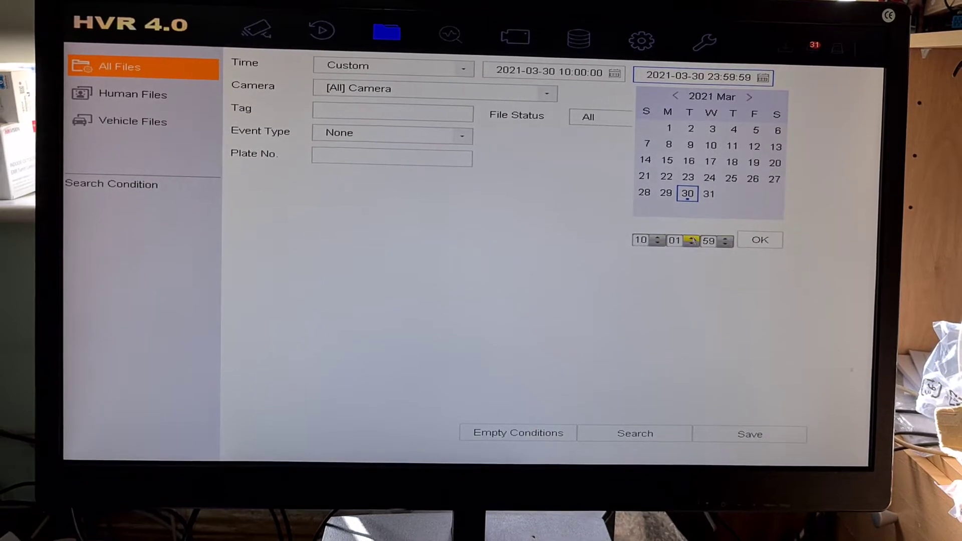
pyautogui.write('21')
pyautogui.click(761, 241)
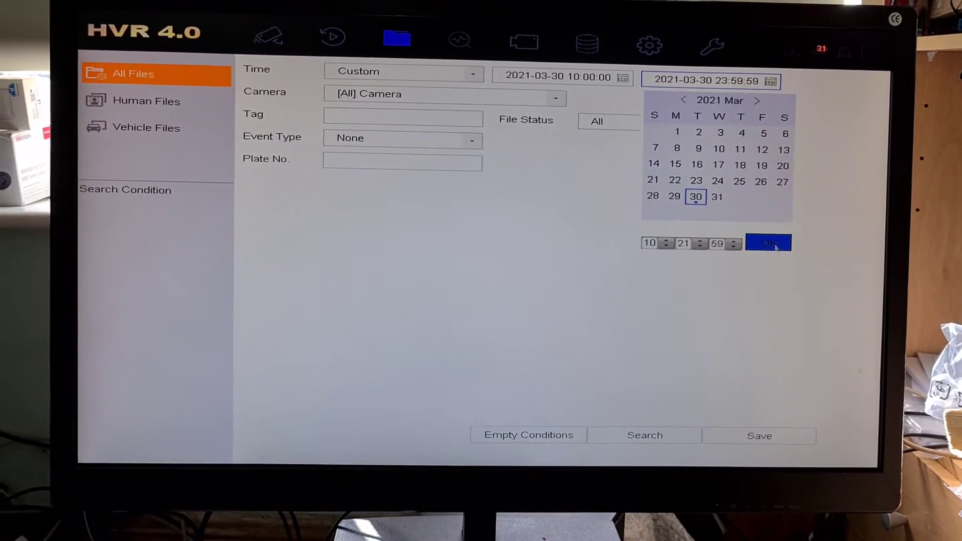
pyautogui.click(766, 243)
pyautogui.click(421, 92)
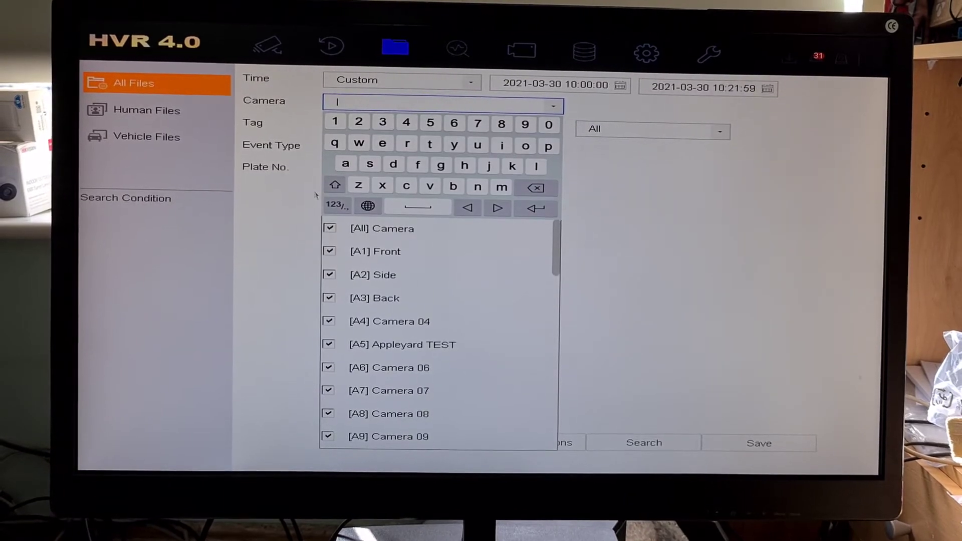
# Search only the [A1] Front camera, with [All] Camera unchecked
pyautogui.click(332, 226)
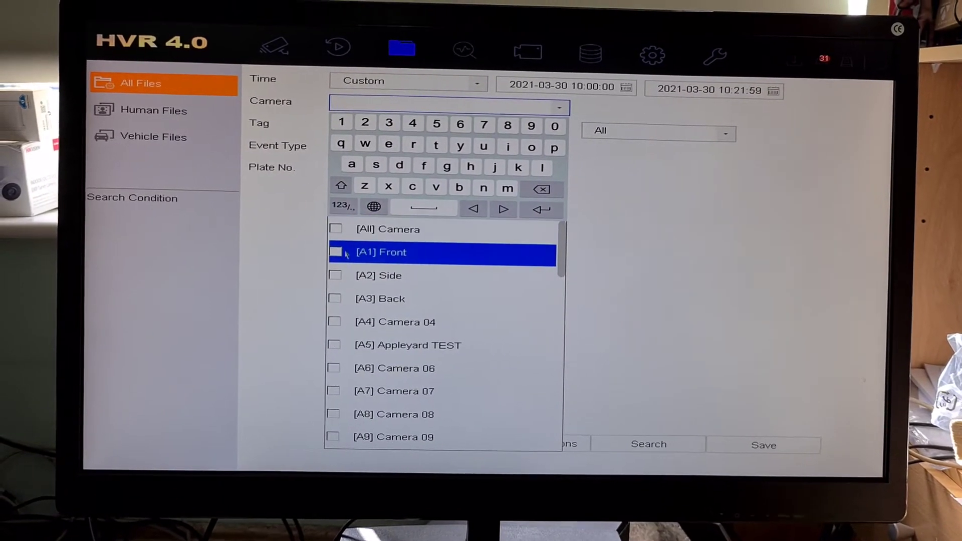
pyautogui.click(332, 250)
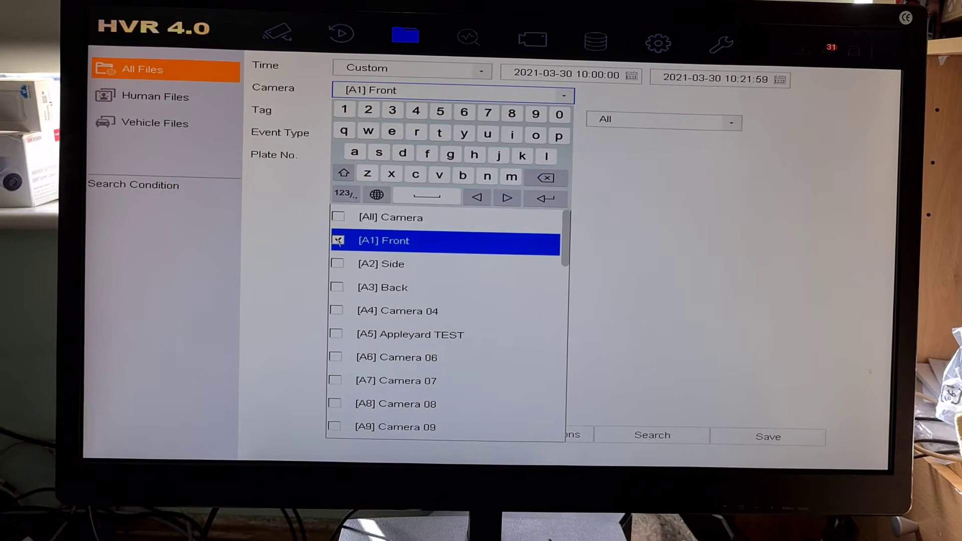
pyautogui.click(403, 154)
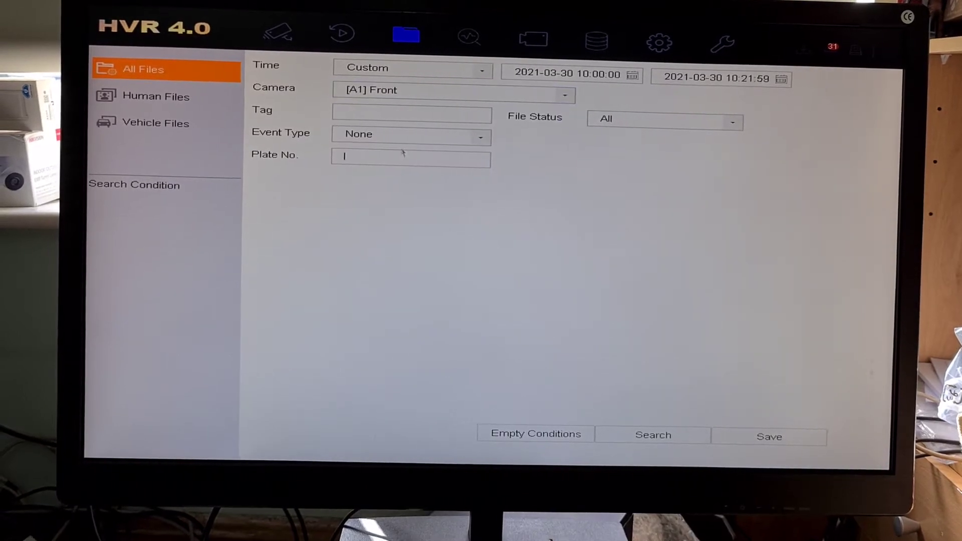
pyautogui.click(655, 435)
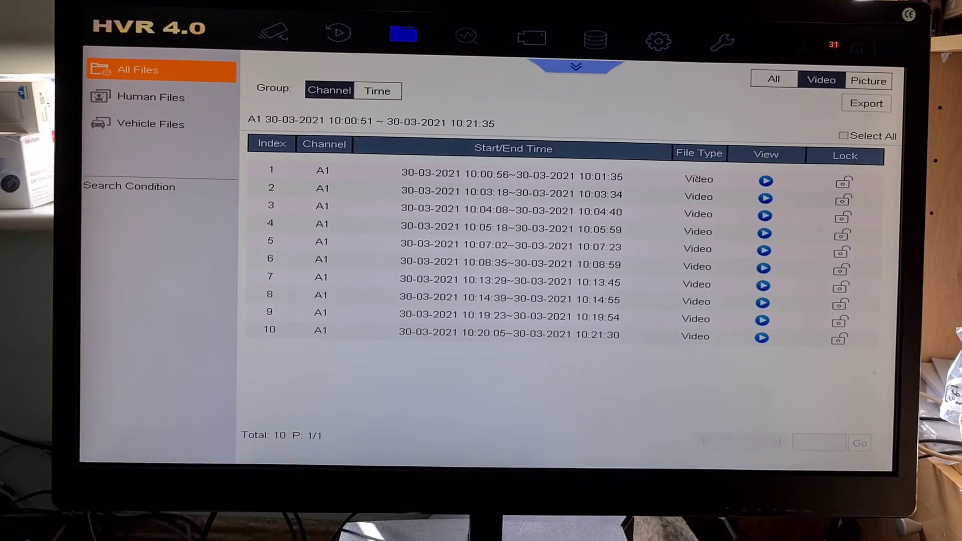
pyautogui.click(760, 236)
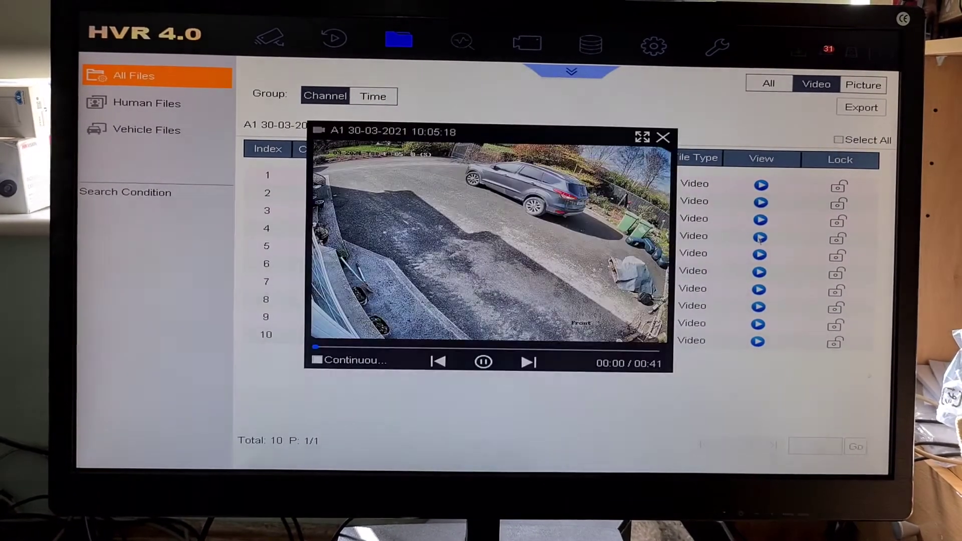
pyautogui.click(485, 364)
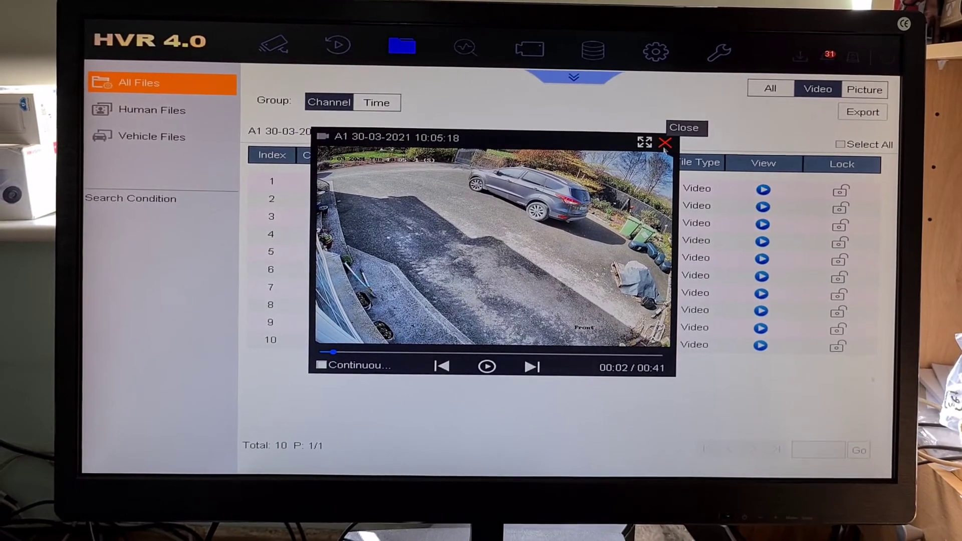
pyautogui.click(665, 143)
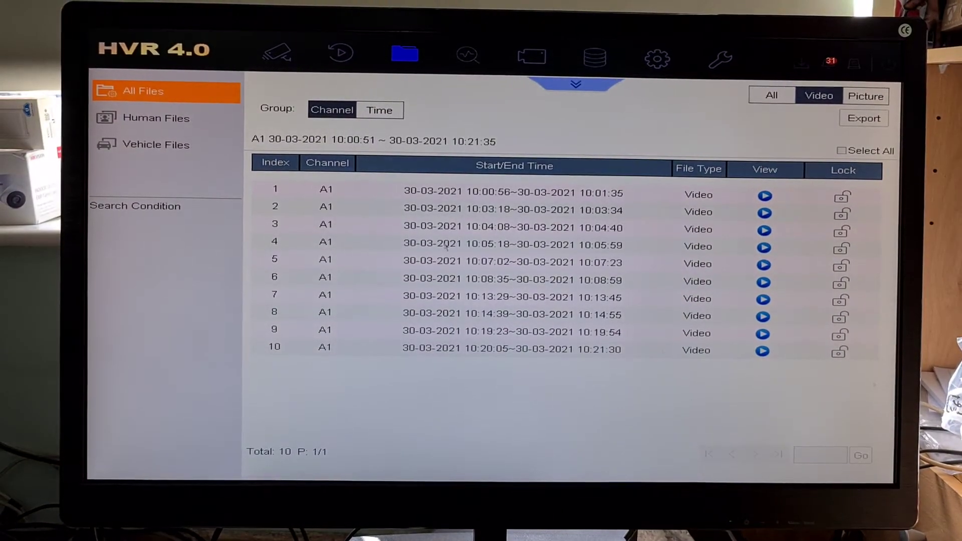
# Select the 10:05:18, 10:07:02 and 10:13:29 clips and export them
pyautogui.press('Down')
pyautogui.press('Down')
pyautogui.click(464, 295)
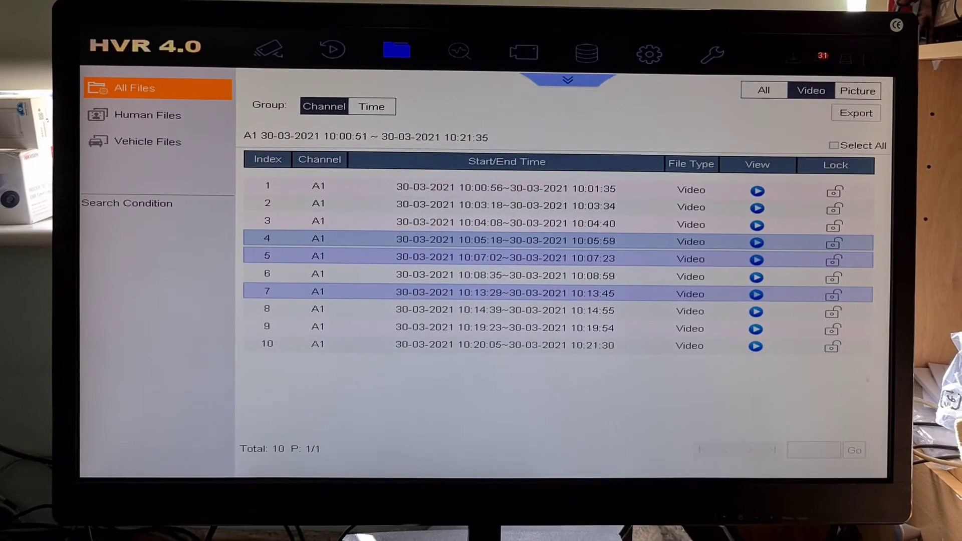
pyautogui.click(857, 112)
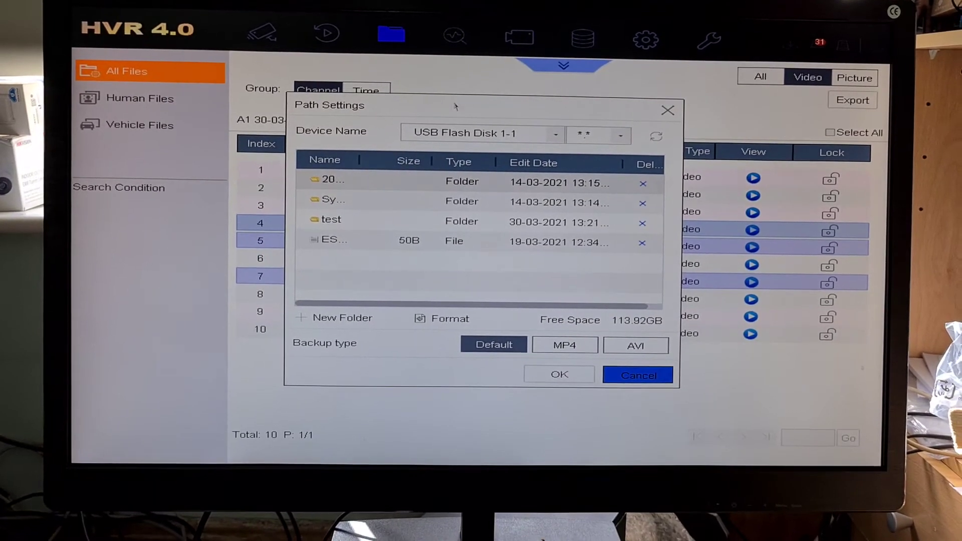
# Export the three clips into a folder on USB Flash Disk 1-1
pyautogui.click(451, 134)
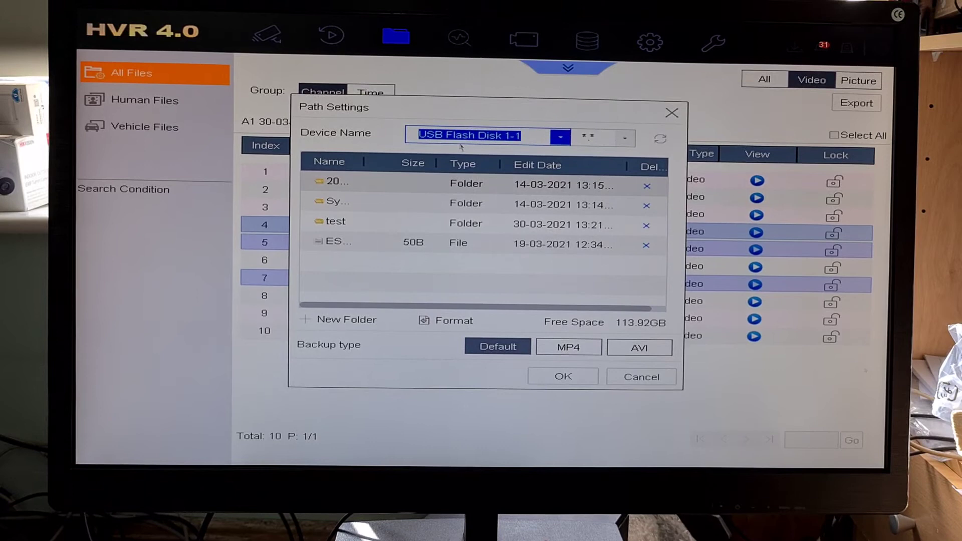
pyautogui.doubleClick(336, 220)
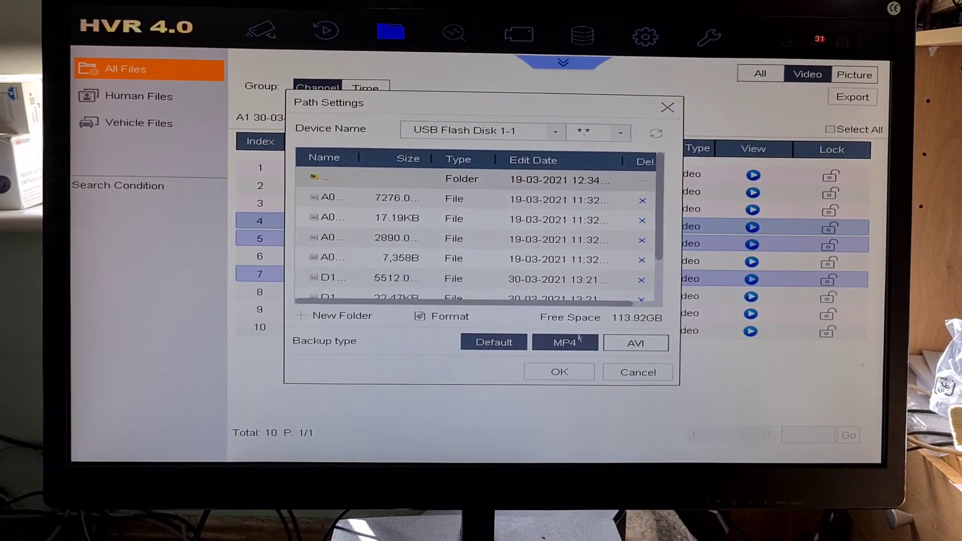
pyautogui.click(565, 375)
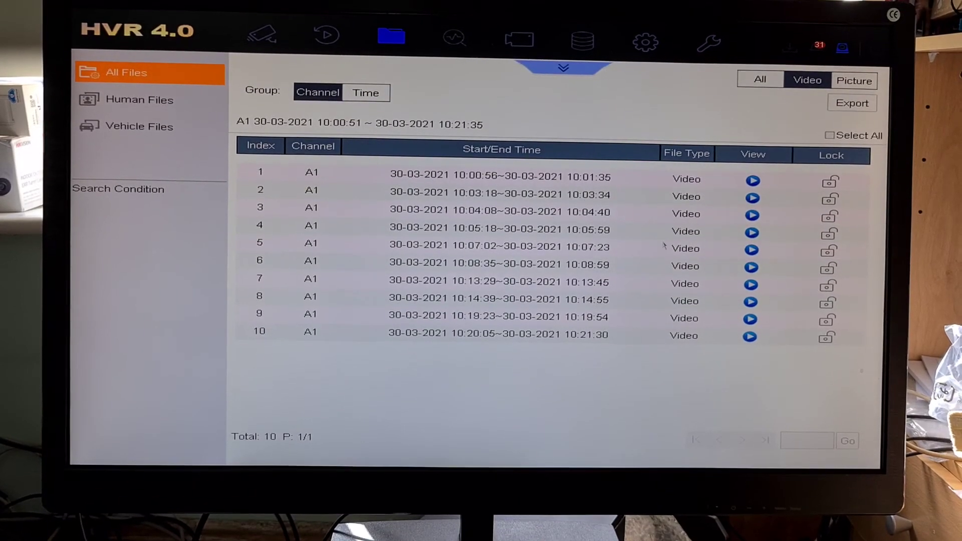
# Open the Backup panel to watch the clip export progress
pyautogui.click(842, 51)
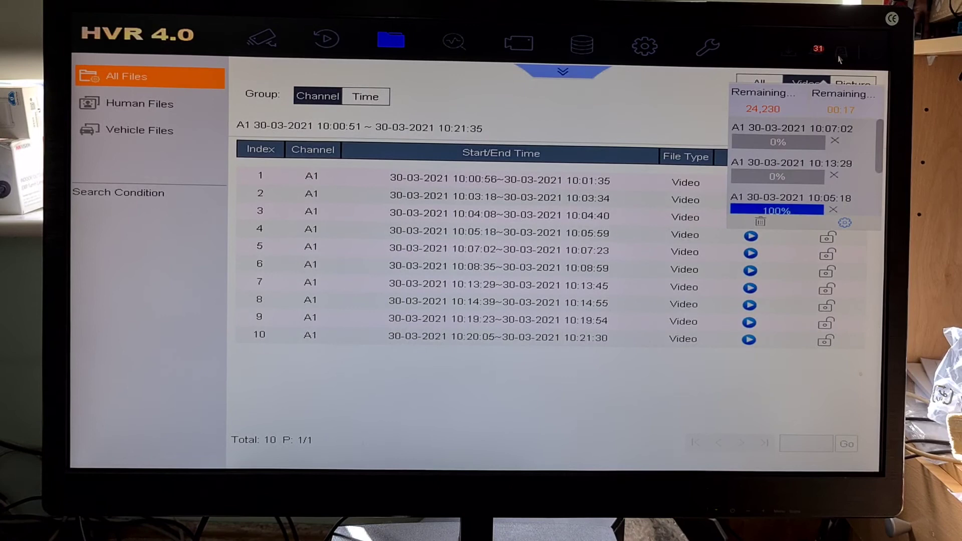